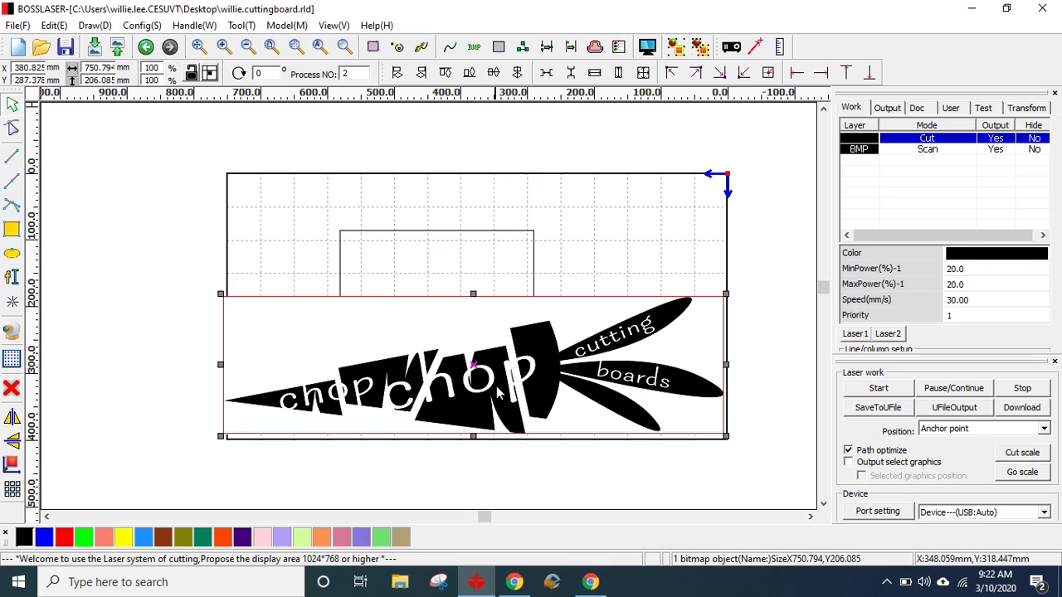
- Move the carrot bitmap up over the rectangle and shrink it to fit inside
drag(478, 361, 461, 321)
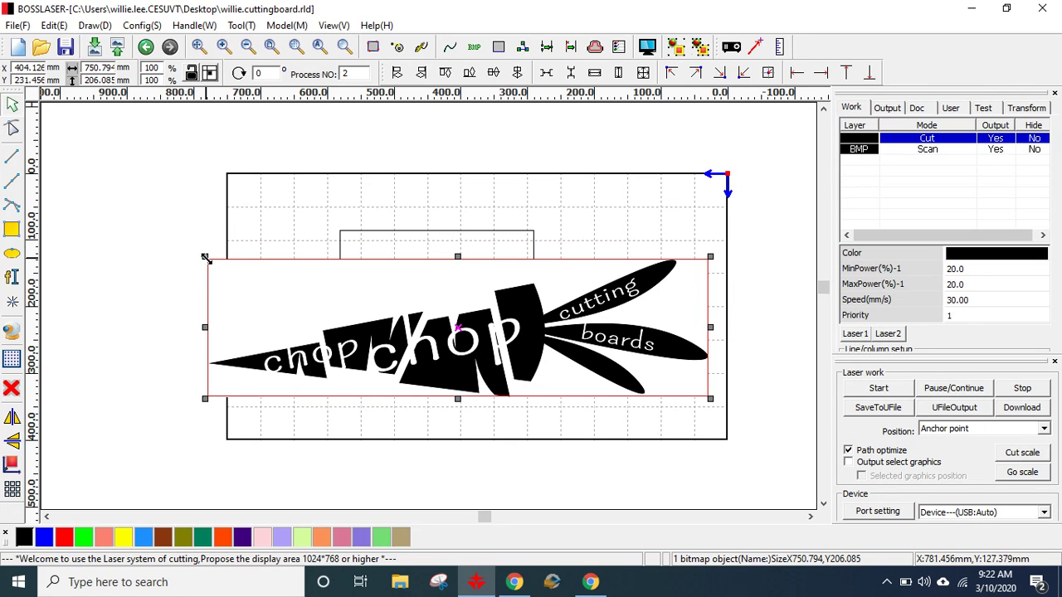
drag(205, 258, 519, 343)
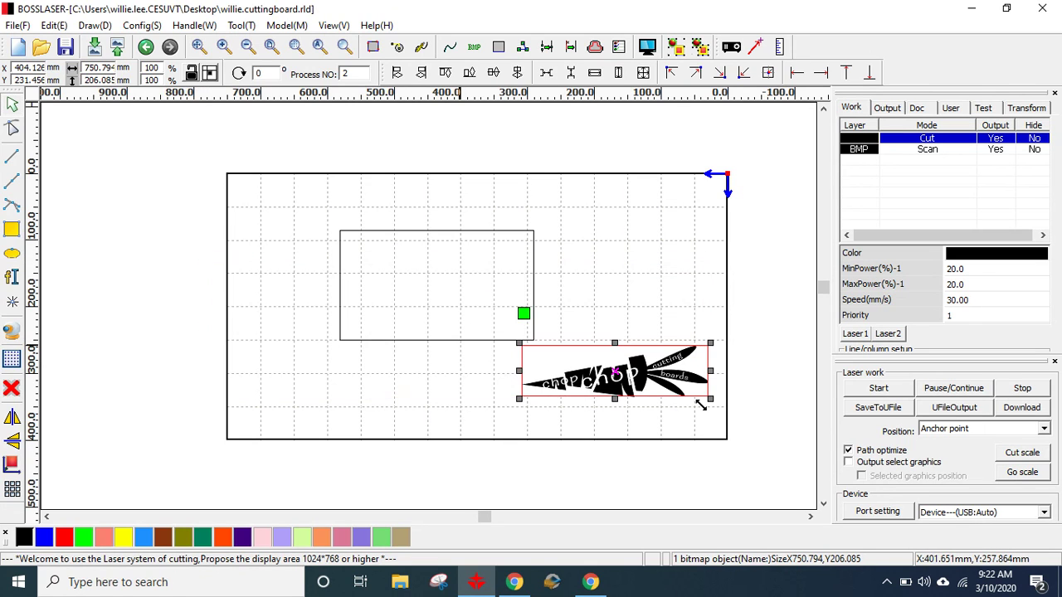
drag(612, 366, 446, 292)
scroll(465, 317, up, 3)
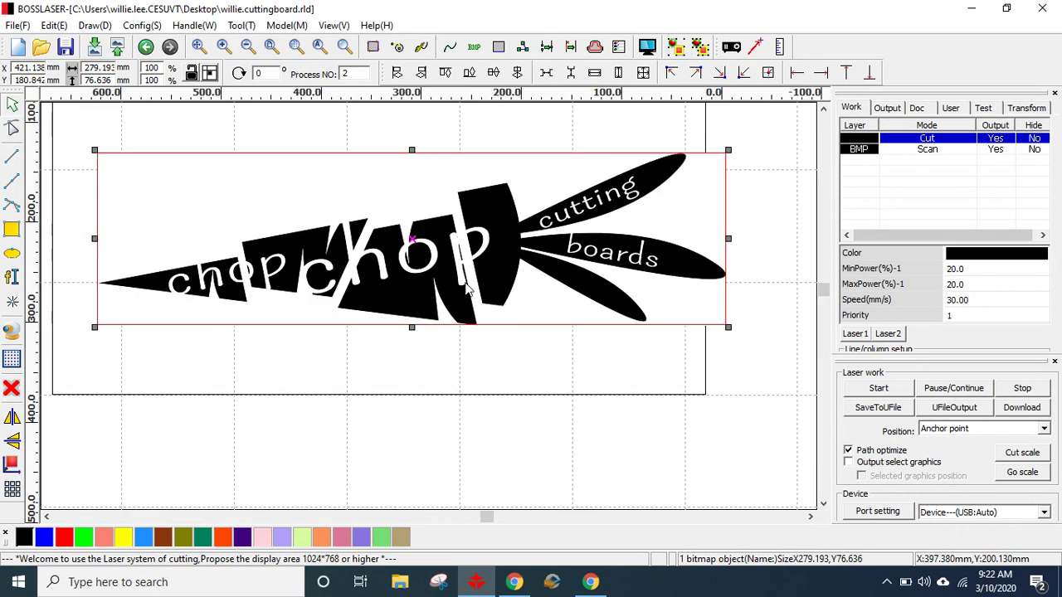
scroll(466, 289, down, 2)
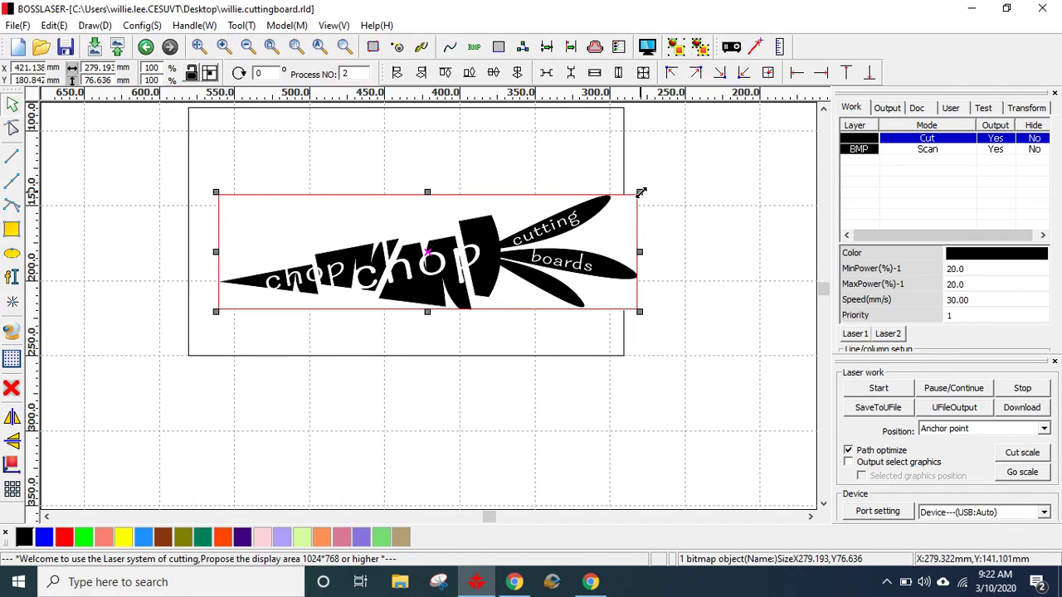
- Try the carrot at 75 × 21 mm, then enlarge it to about 193 × 53 mm near the middle
drag(640, 193, 333, 277)
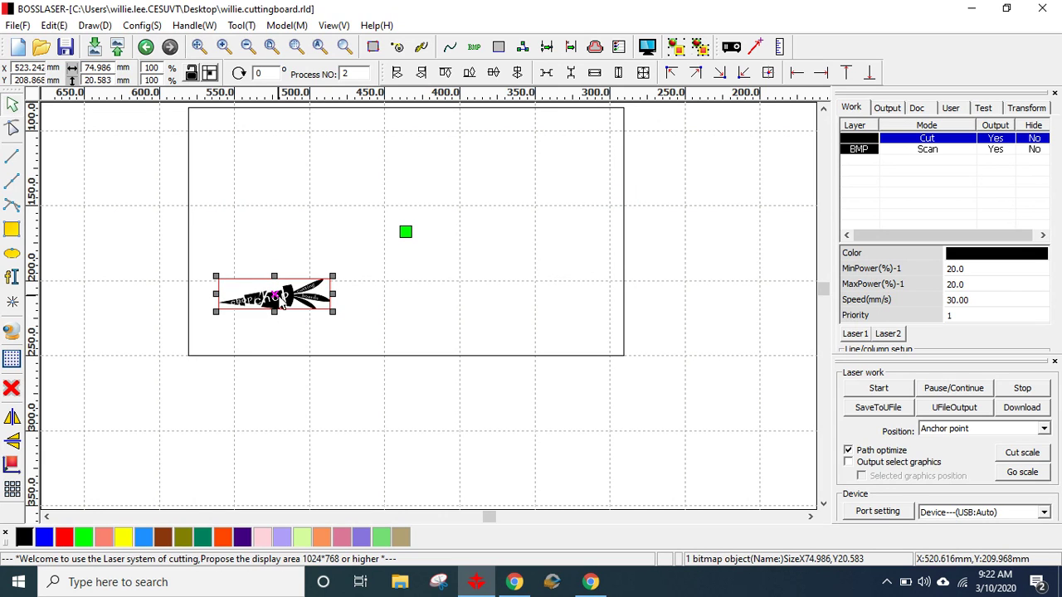
drag(282, 304, 565, 336)
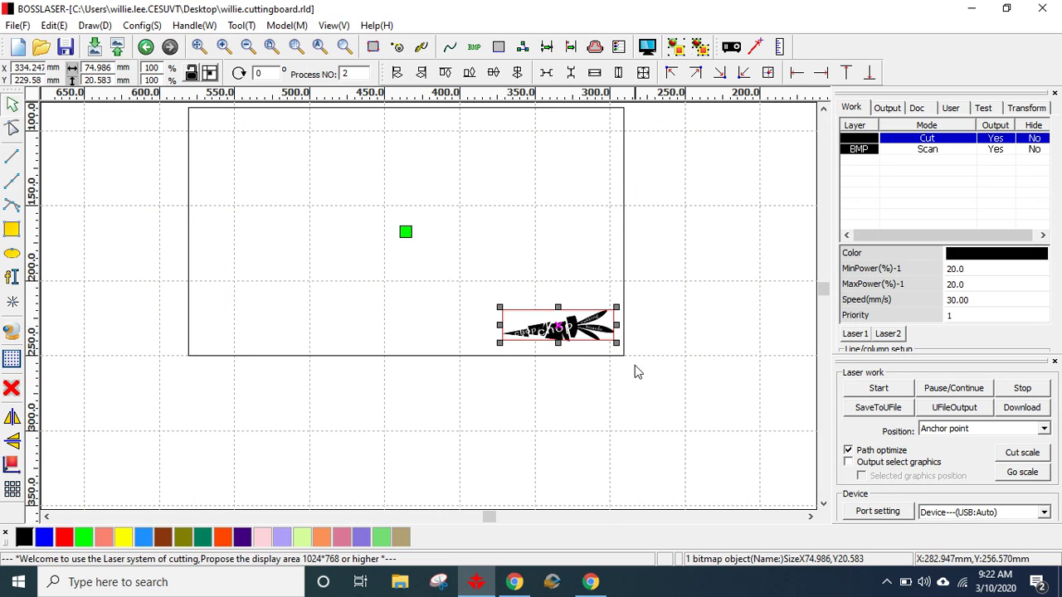
scroll(651, 386, up, 1)
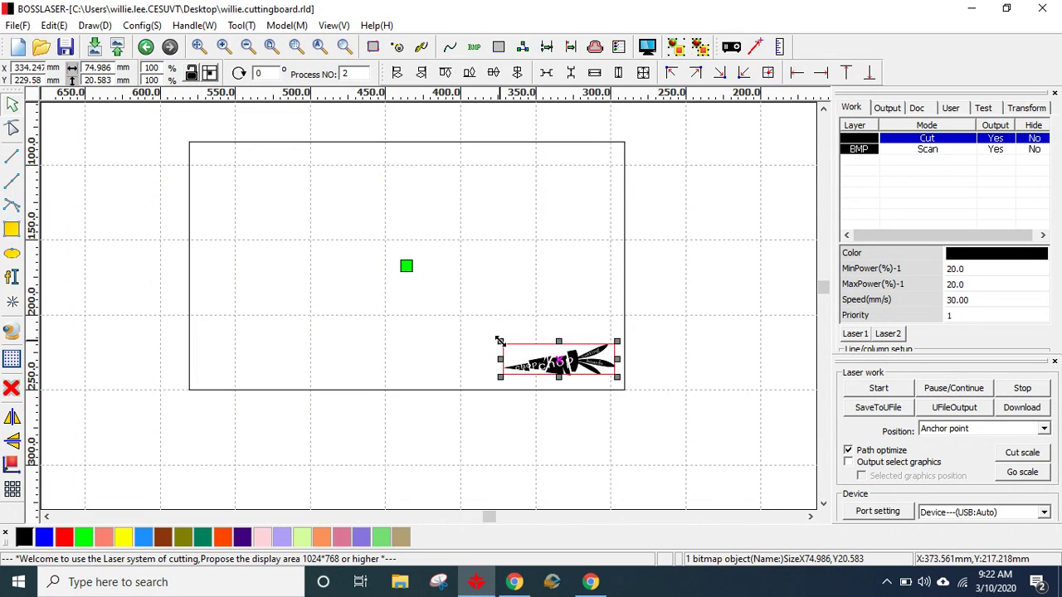
drag(500, 341, 325, 243)
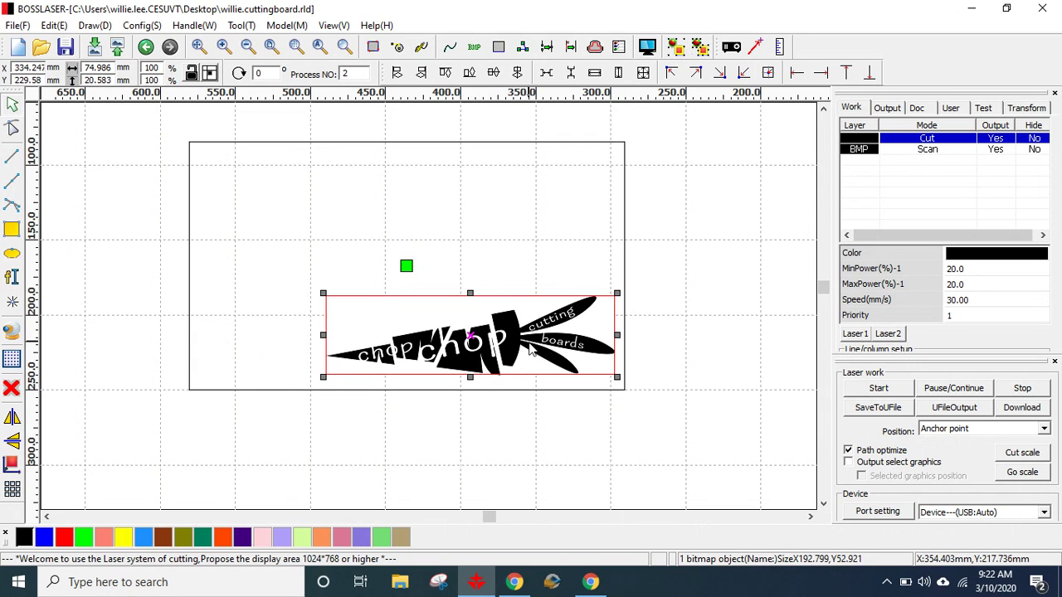
drag(469, 333, 409, 269)
click(722, 363)
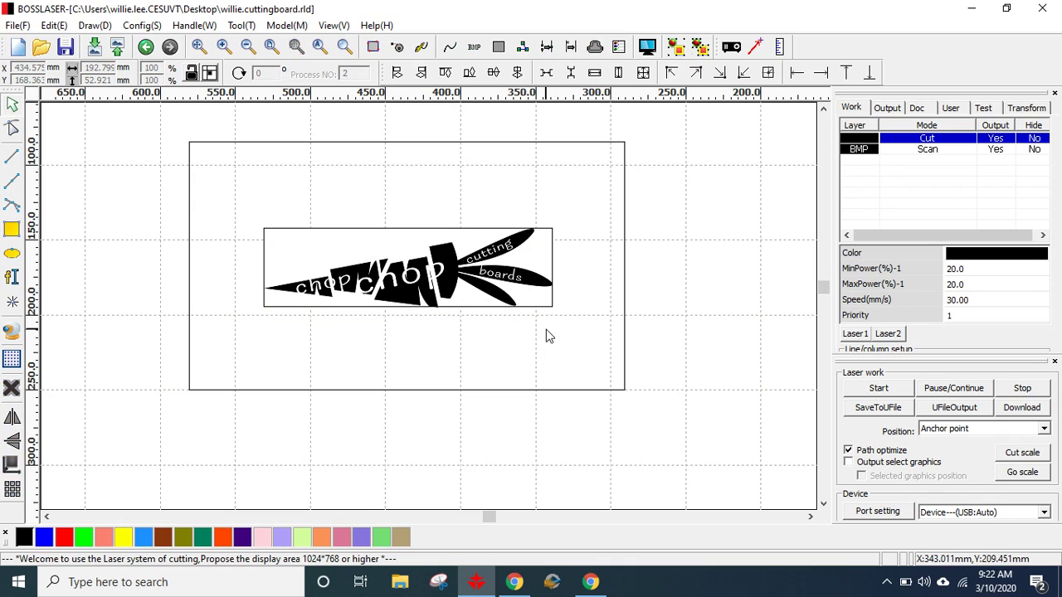
- Centre the carrot logo on the board rectangle, both vertically and horizontally
drag(149, 127, 701, 445)
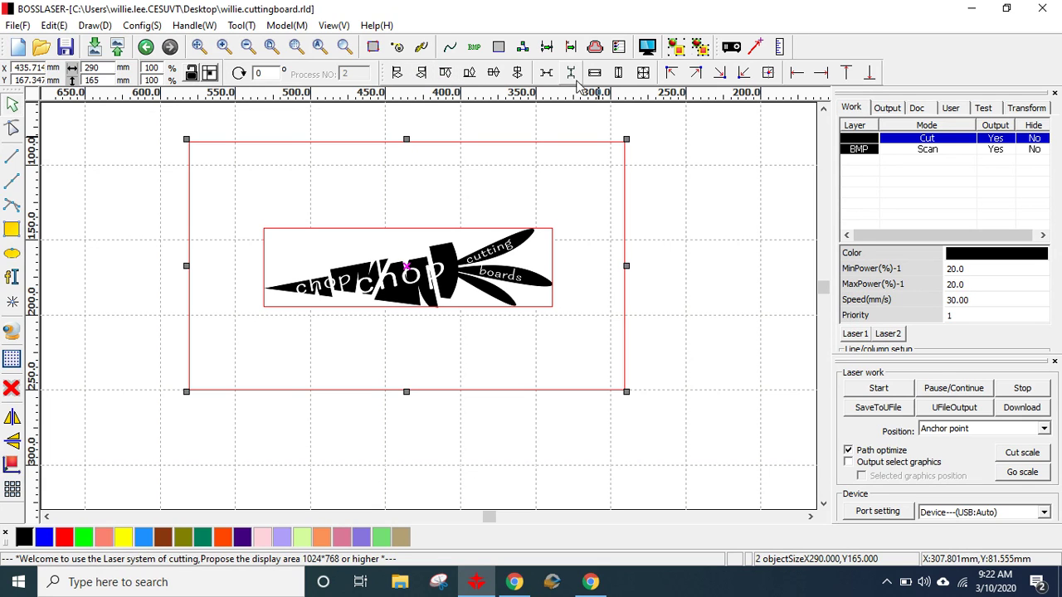
click(515, 74)
click(492, 74)
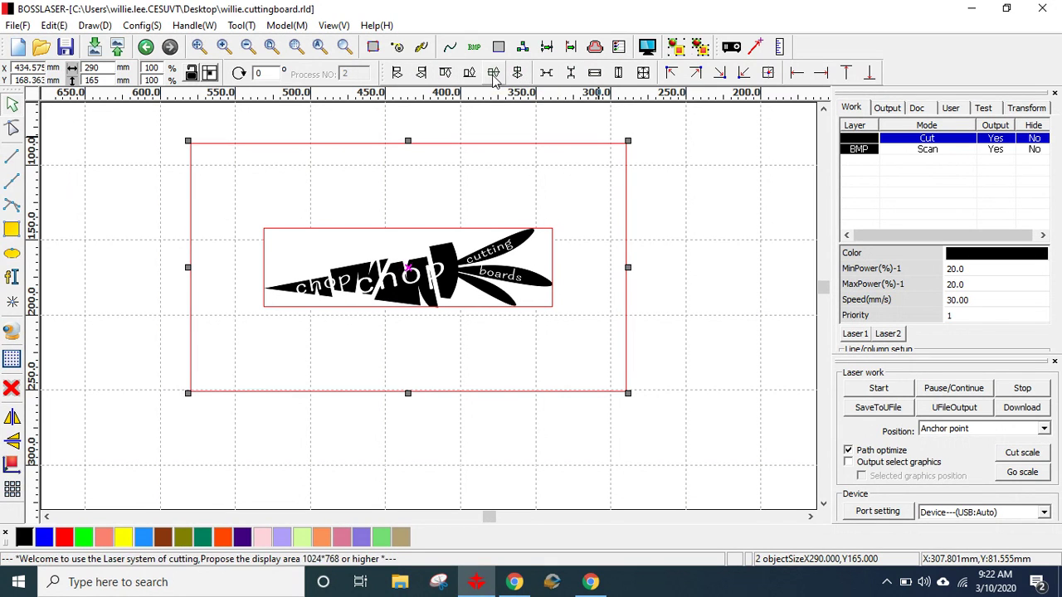
click(656, 321)
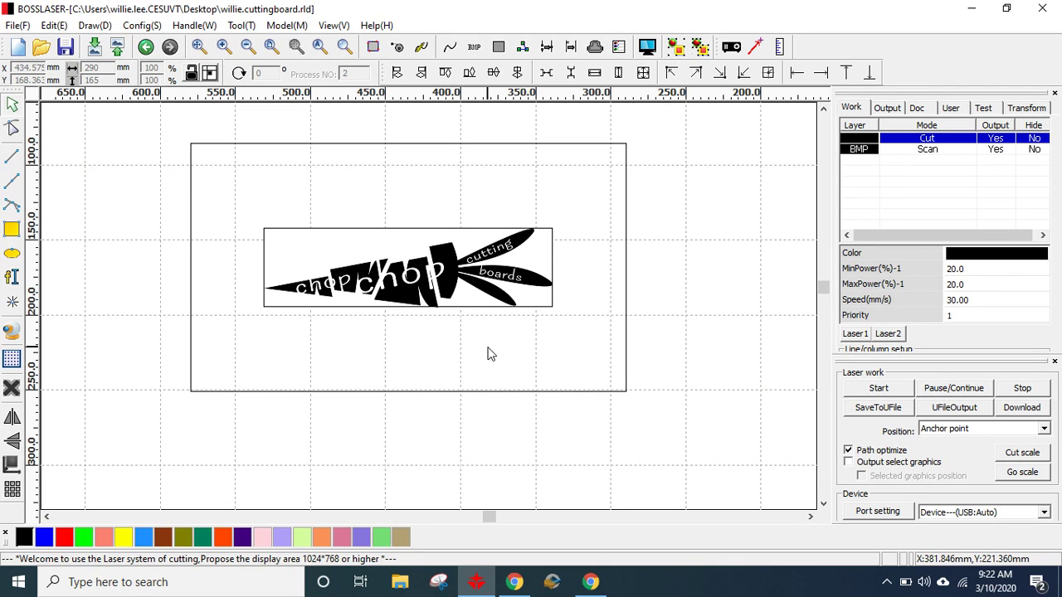
- Move the carrot bitmap up to the top of the rectangle
click(511, 302)
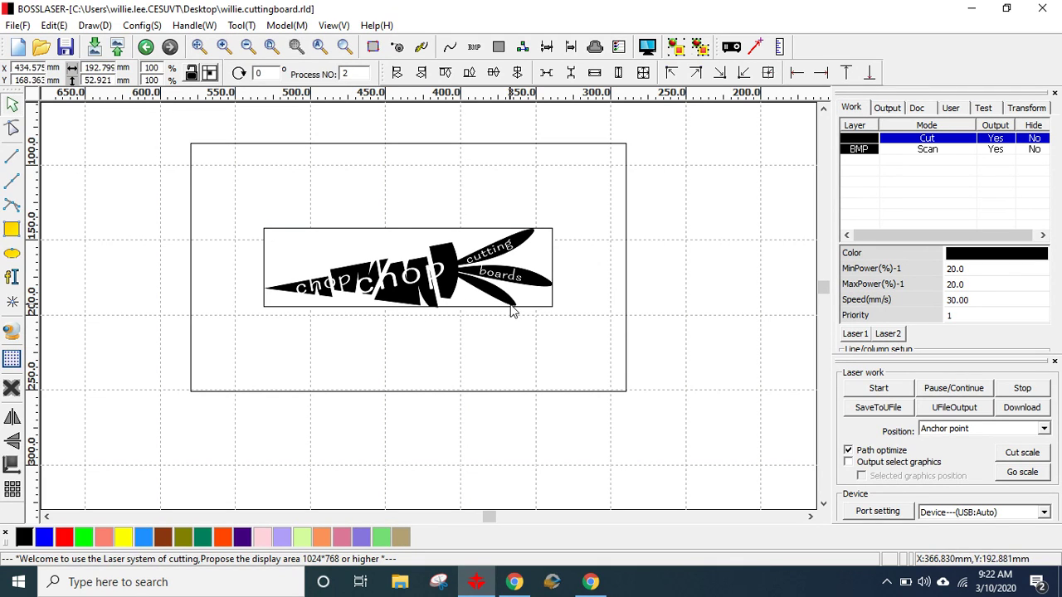
drag(411, 273, 403, 192)
click(578, 310)
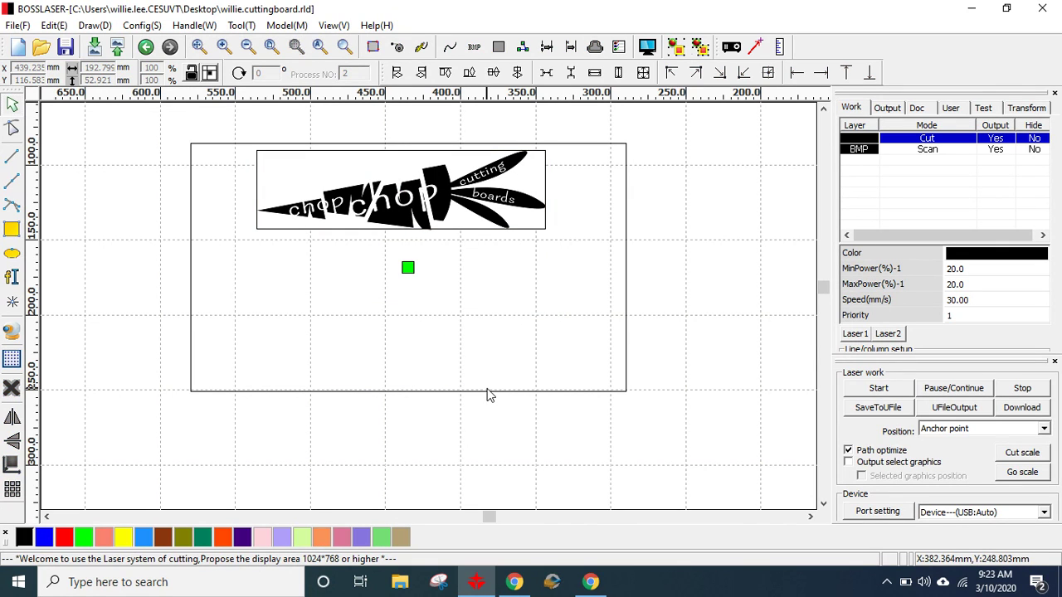
- Shrink the carrot to about 116.5 × 32 mm and place it in the bottom-right corner
click(454, 211)
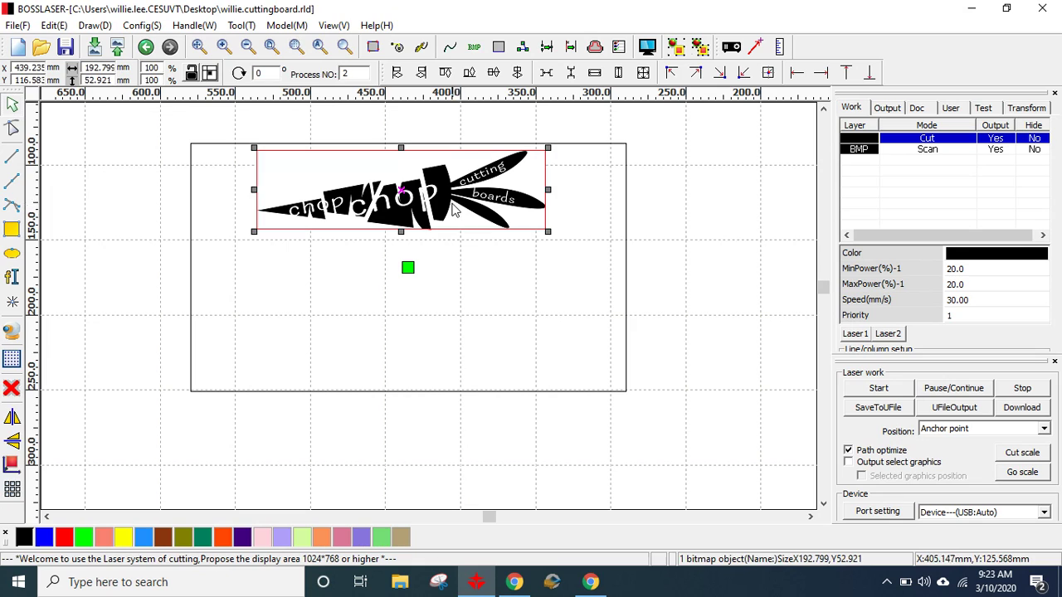
drag(401, 187, 410, 331)
drag(557, 297, 443, 328)
drag(354, 356, 532, 360)
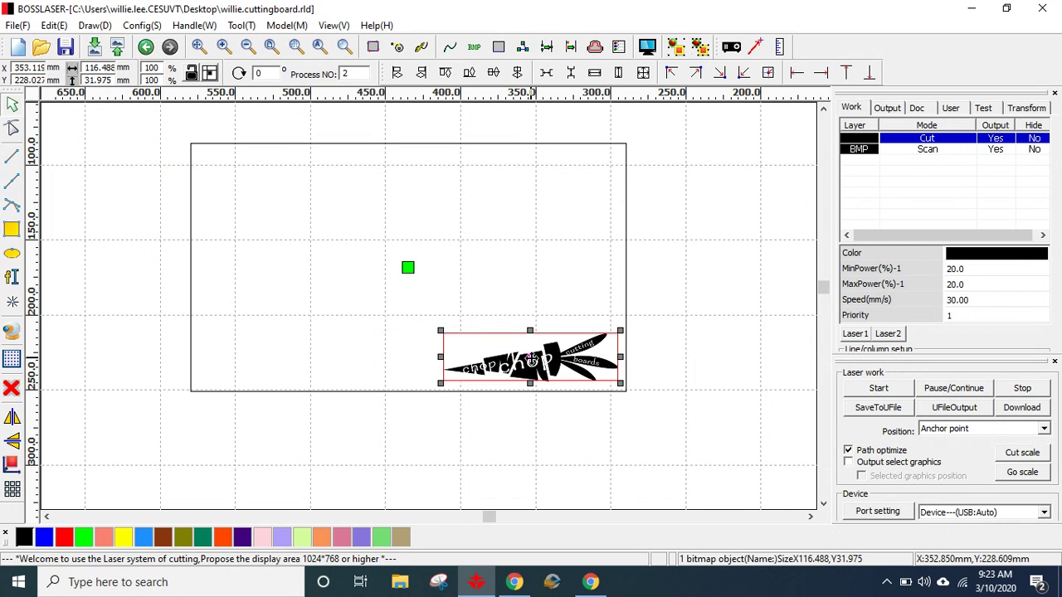
click(726, 386)
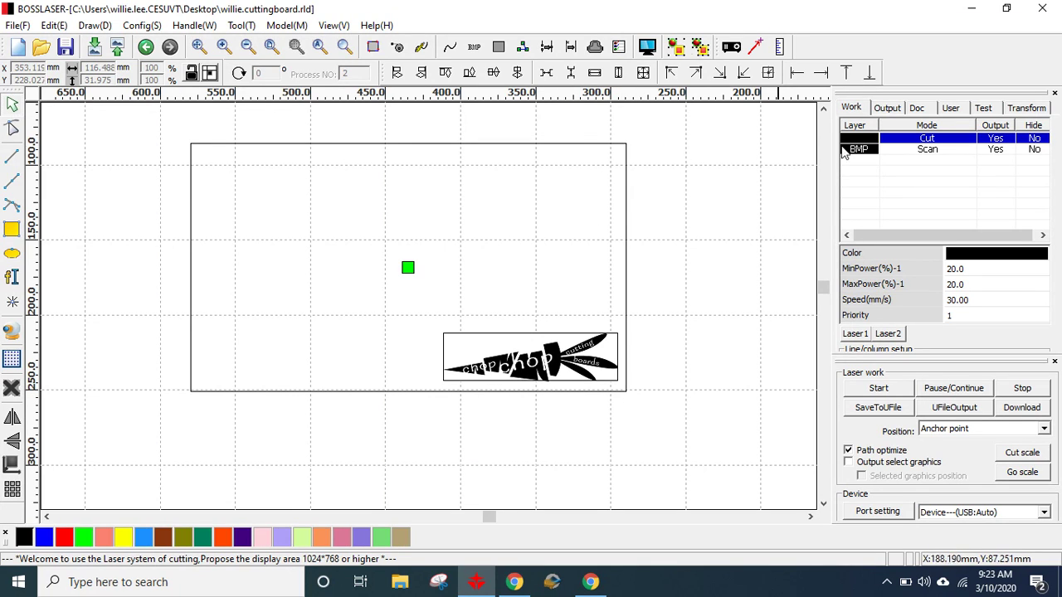
- Assign the large board rectangle to the red Cut layer
click(451, 148)
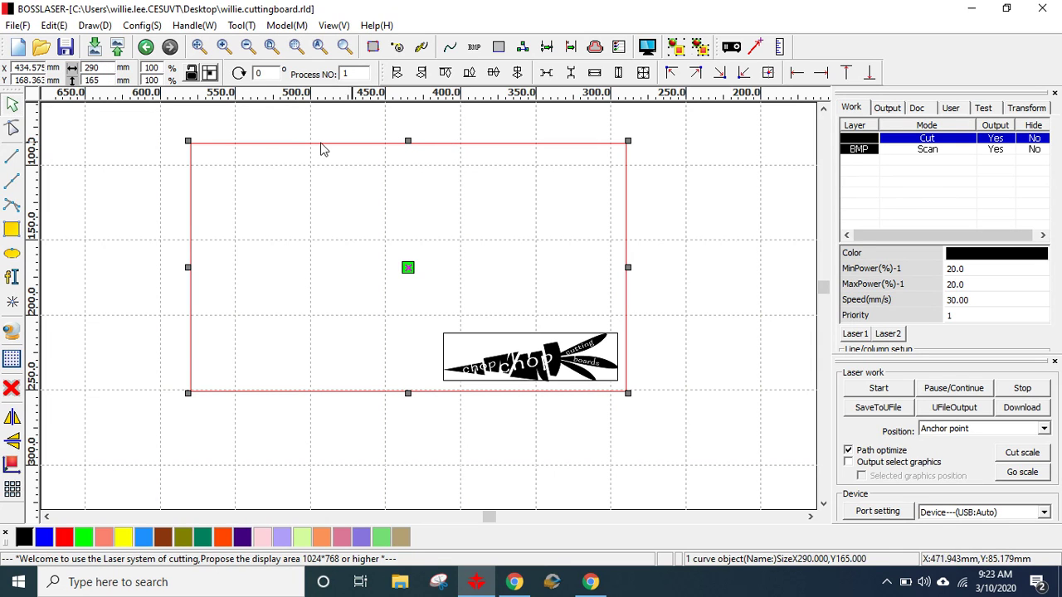
click(350, 151)
click(350, 147)
click(64, 537)
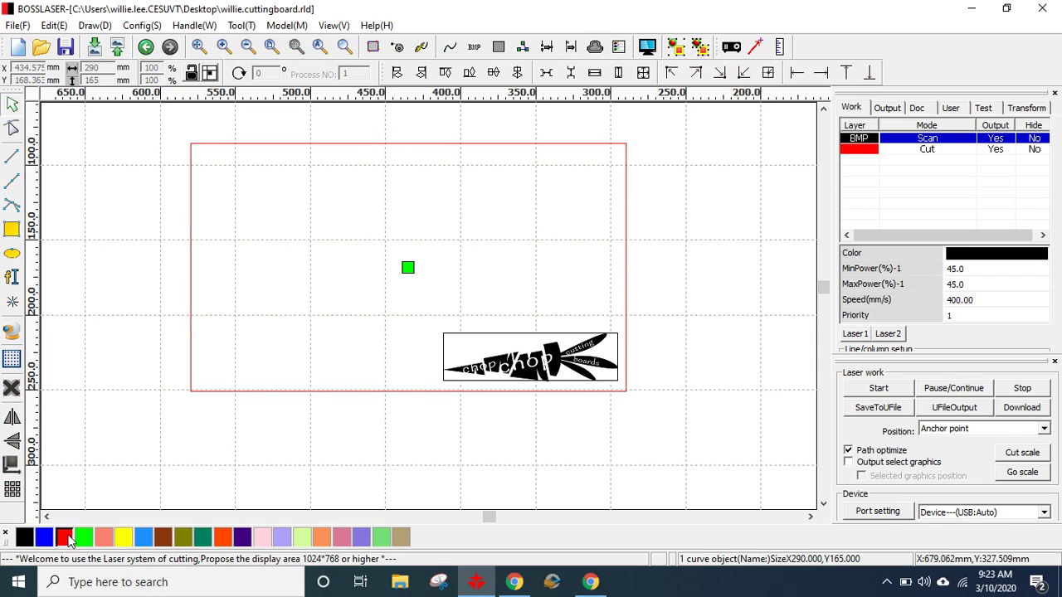
click(678, 322)
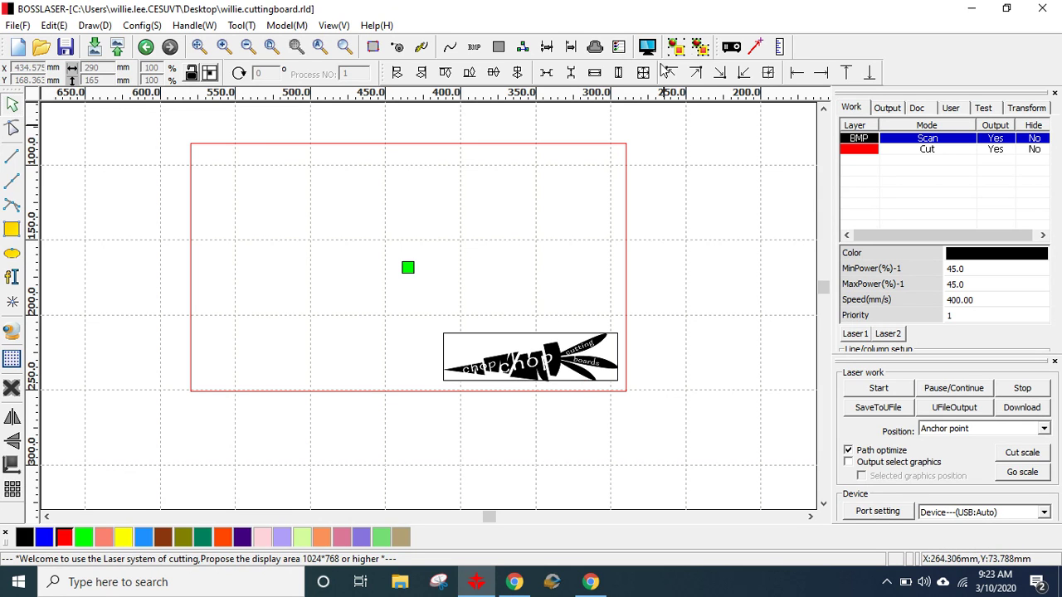
click(648, 48)
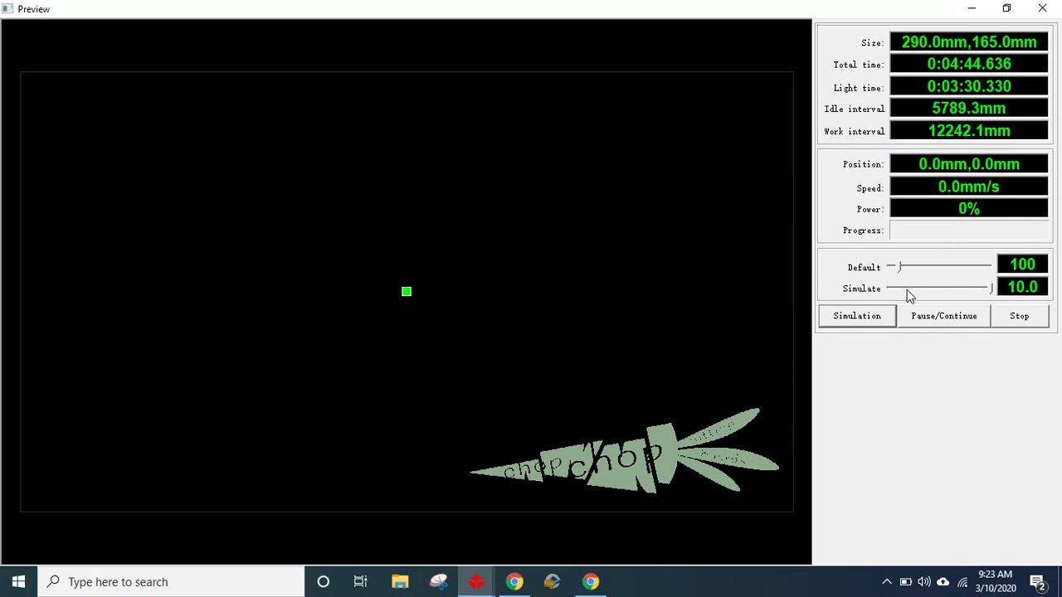
click(873, 320)
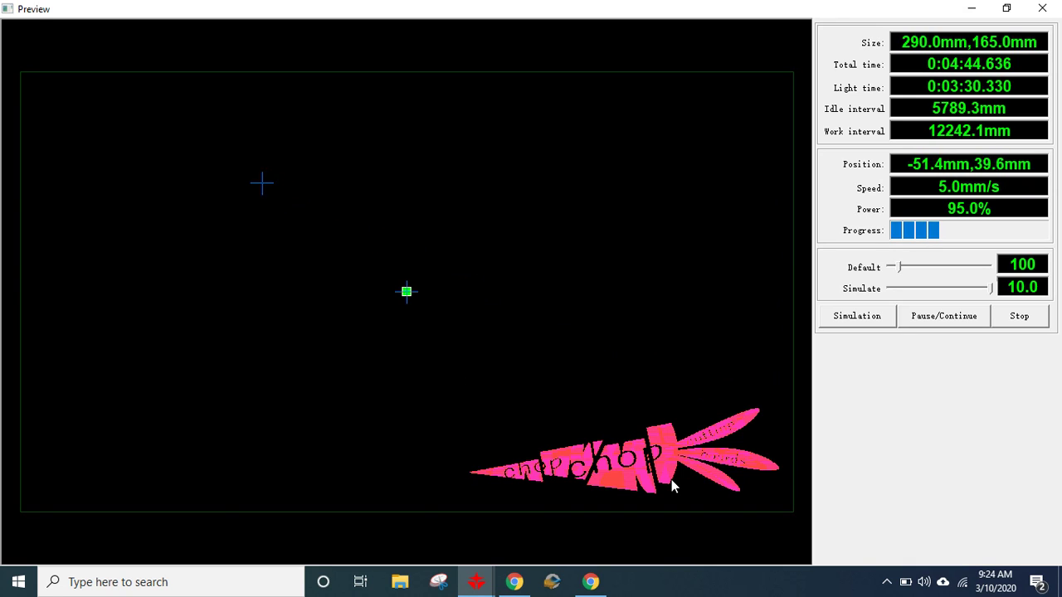
click(1042, 8)
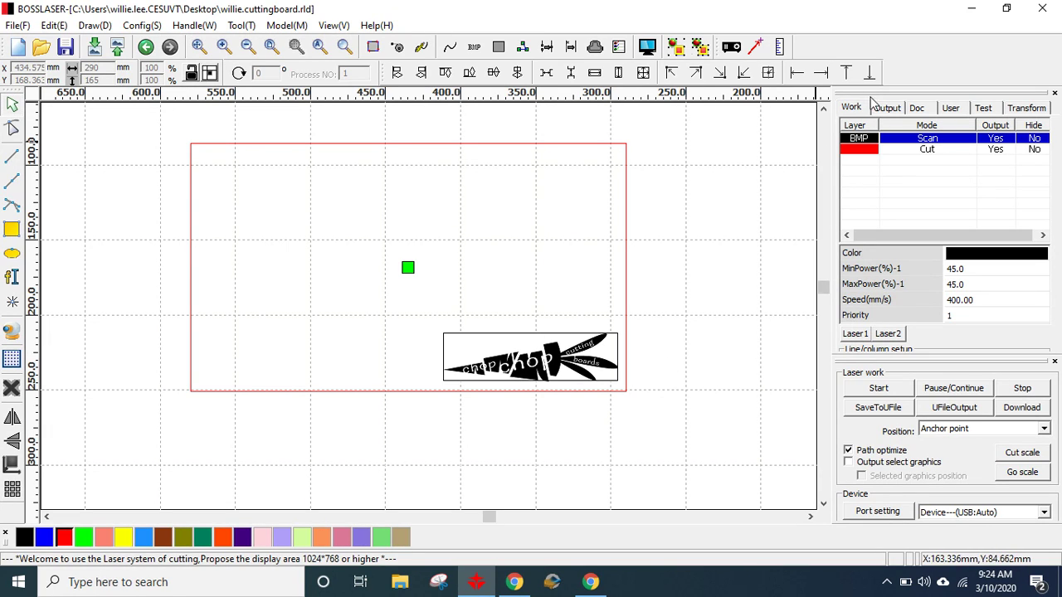
- Confirm the BMP layer uses Scan at Min Power 45, then switch to the red layer's settings
double_click(861, 144)
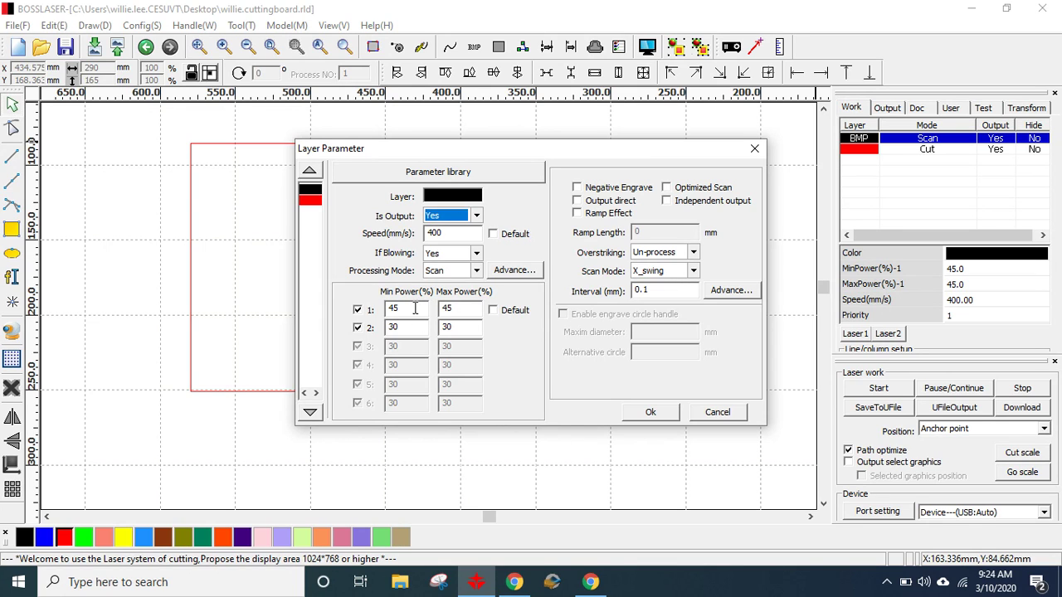
double_click(405, 309)
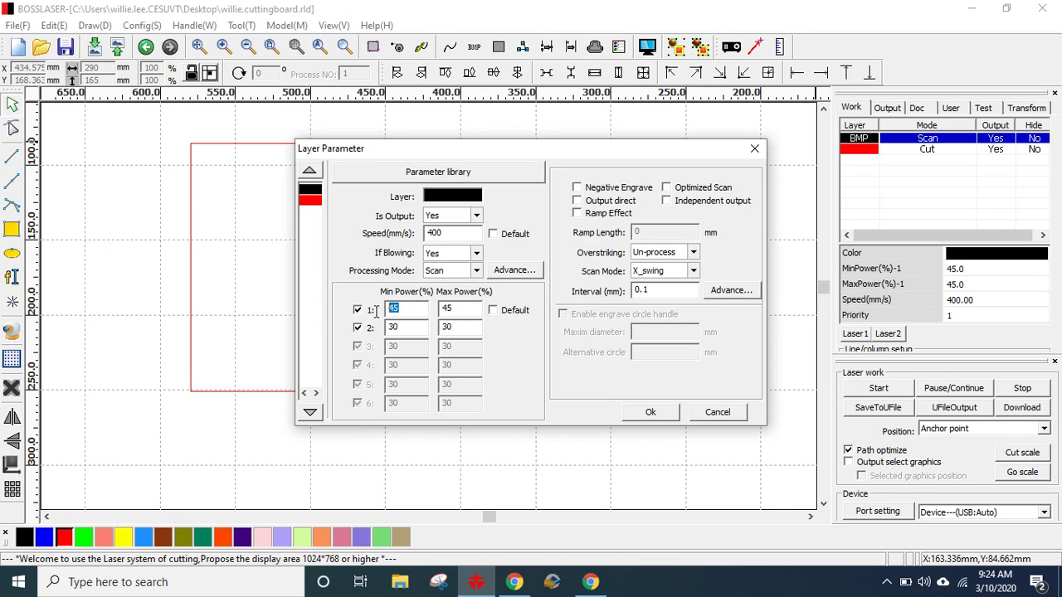
click(475, 271)
click(452, 285)
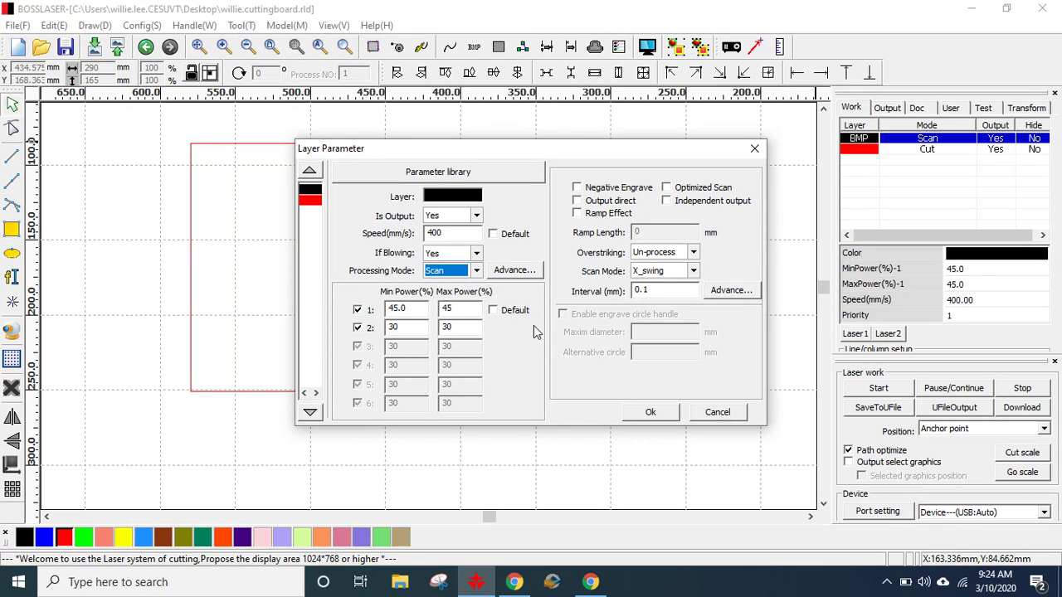
click(311, 201)
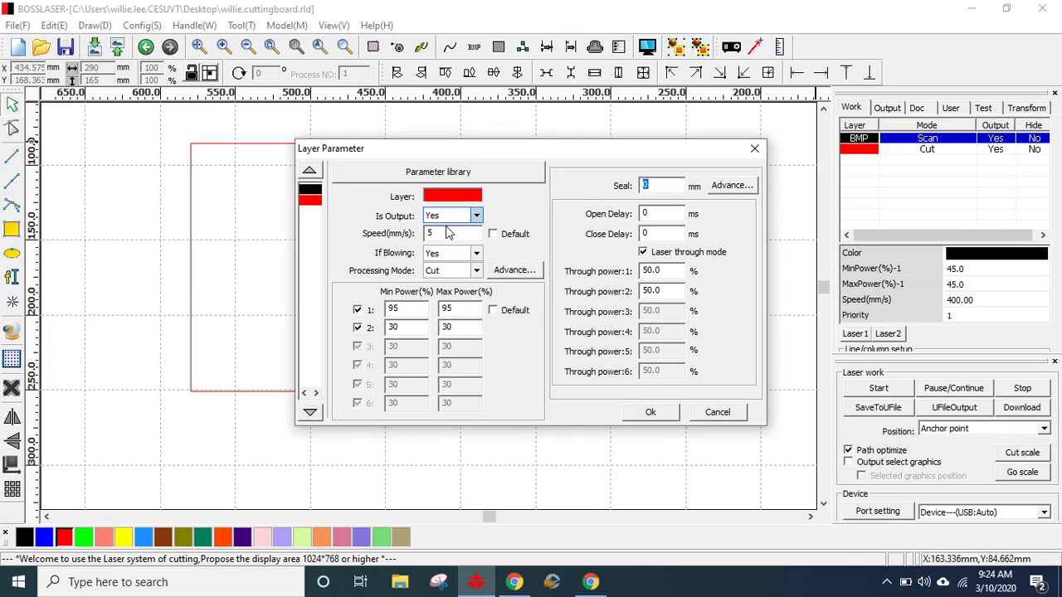
- Set the red layer's speed to 20 mm/s and its power to 0
double_click(448, 234)
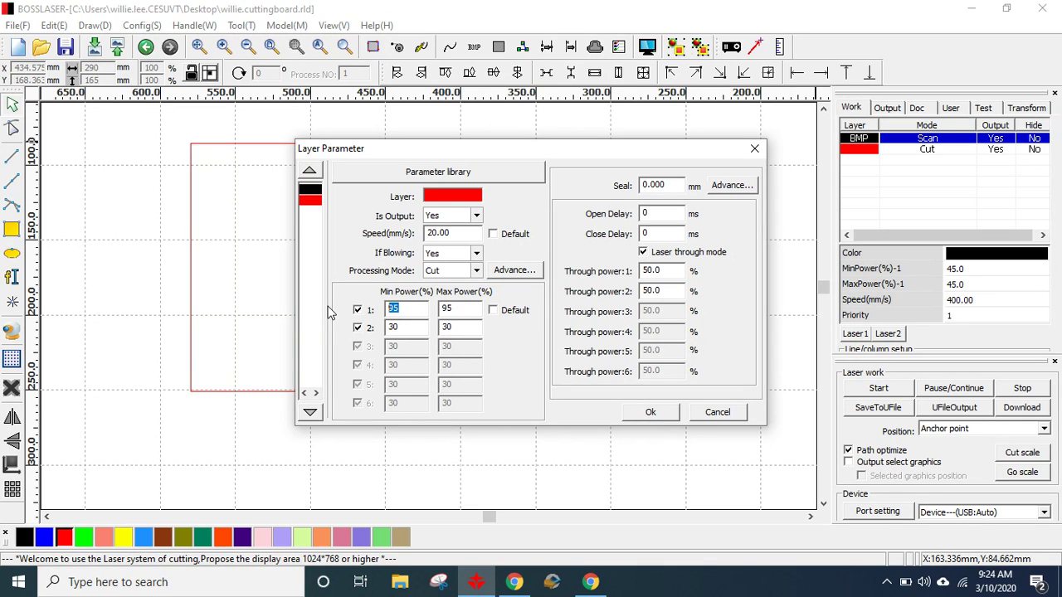
key(Tab)
text(0)
click(312, 206)
- Keep Cut processing mode, disable the second laser power row, and apply the settings
click(476, 271)
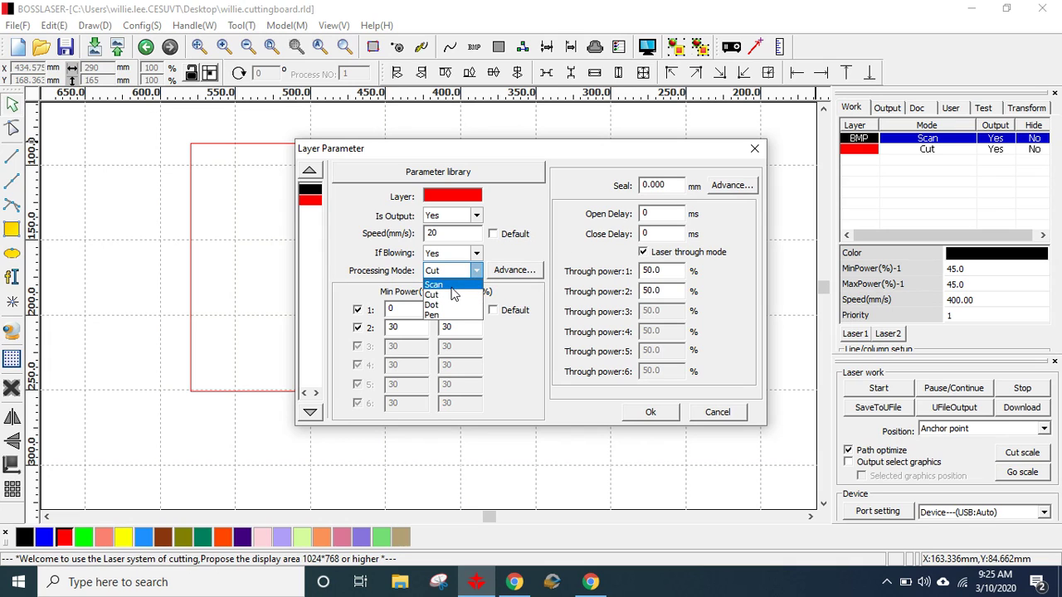
click(477, 283)
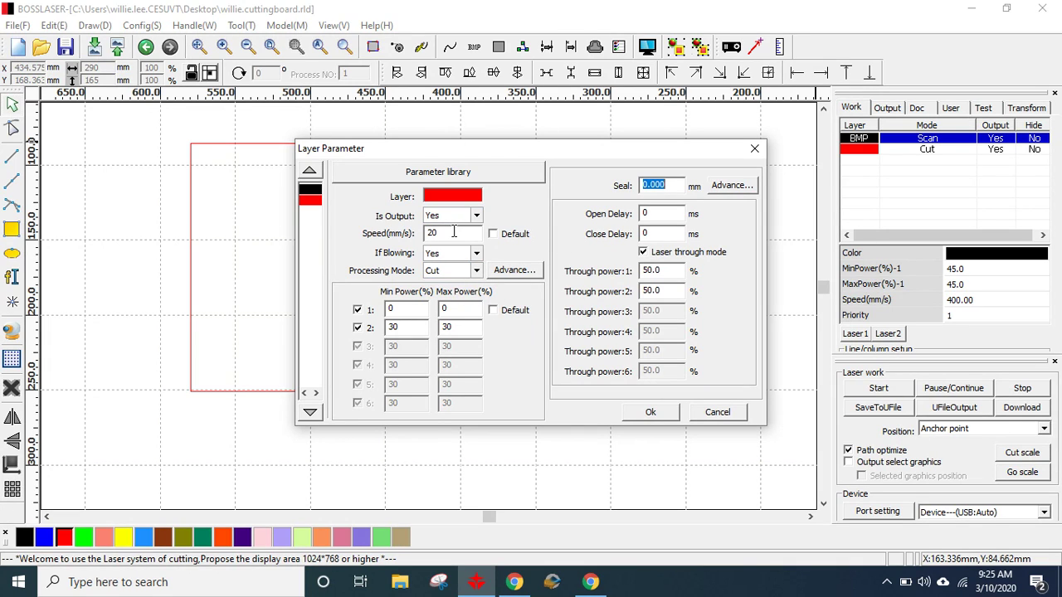
click(357, 328)
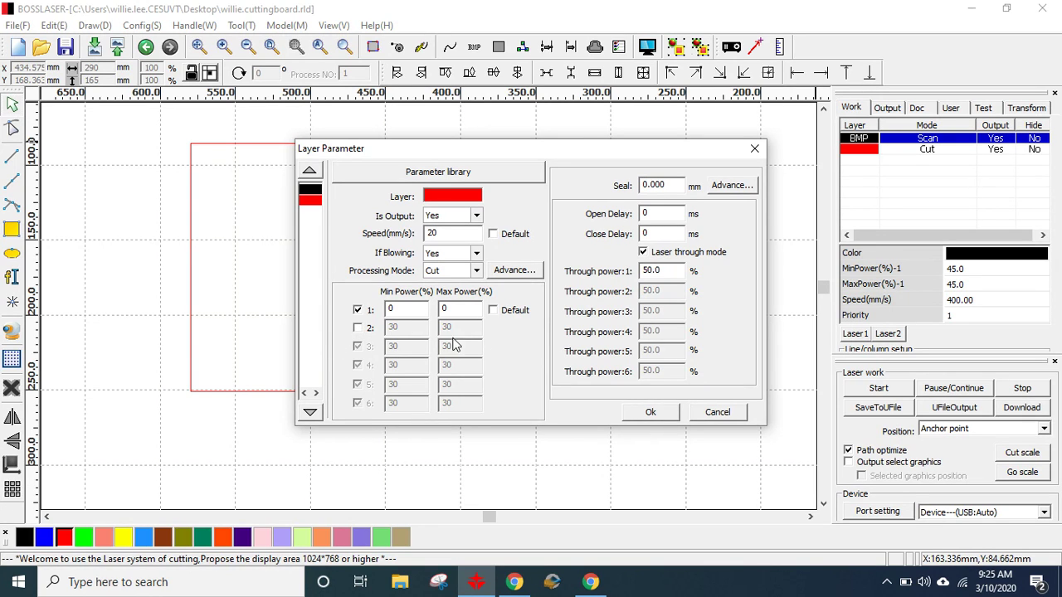
click(651, 413)
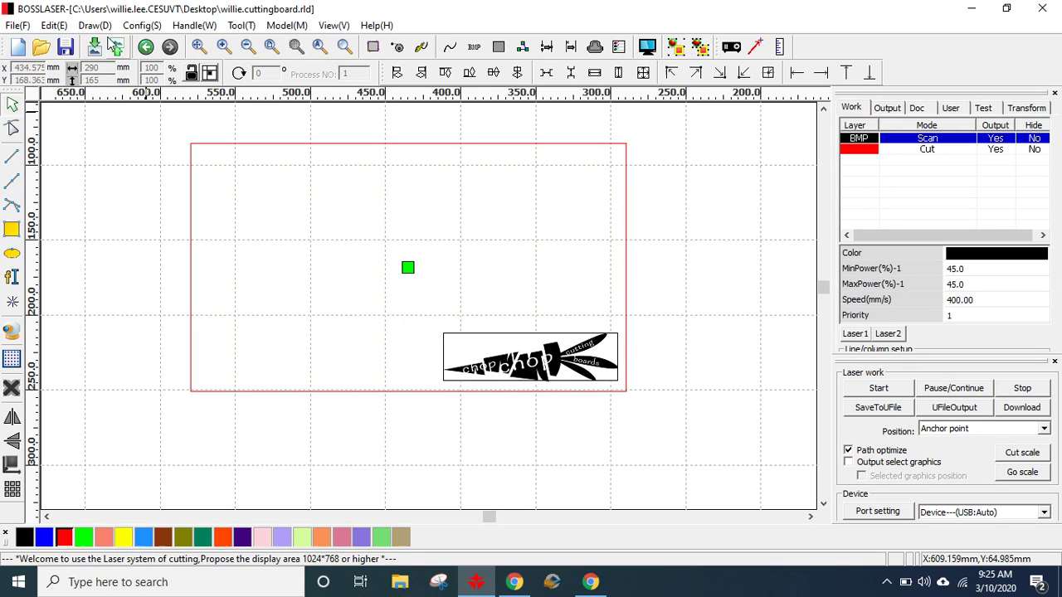
- Save the cutting-board design file
click(67, 53)
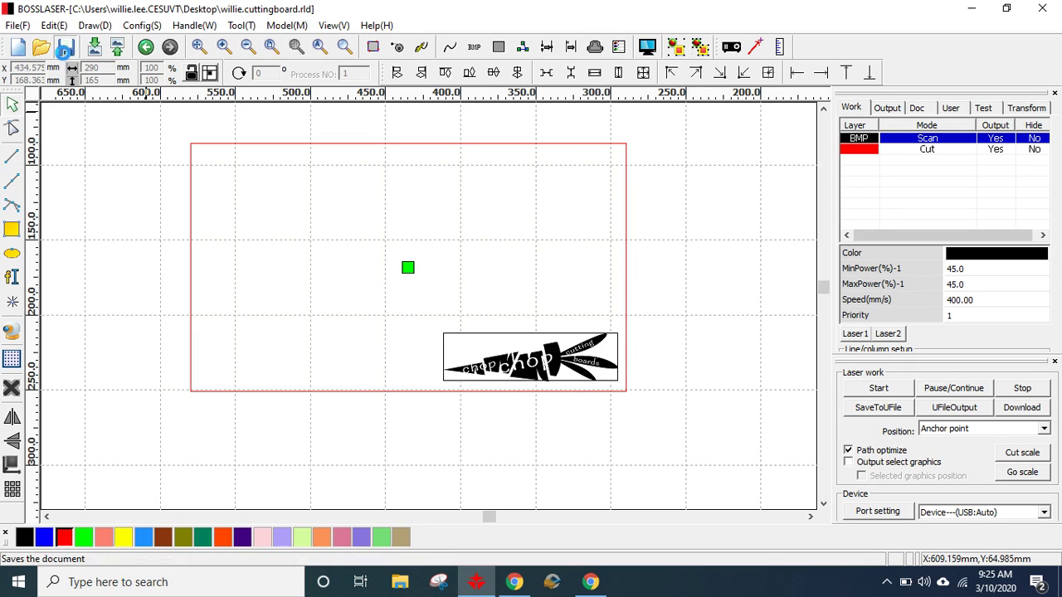